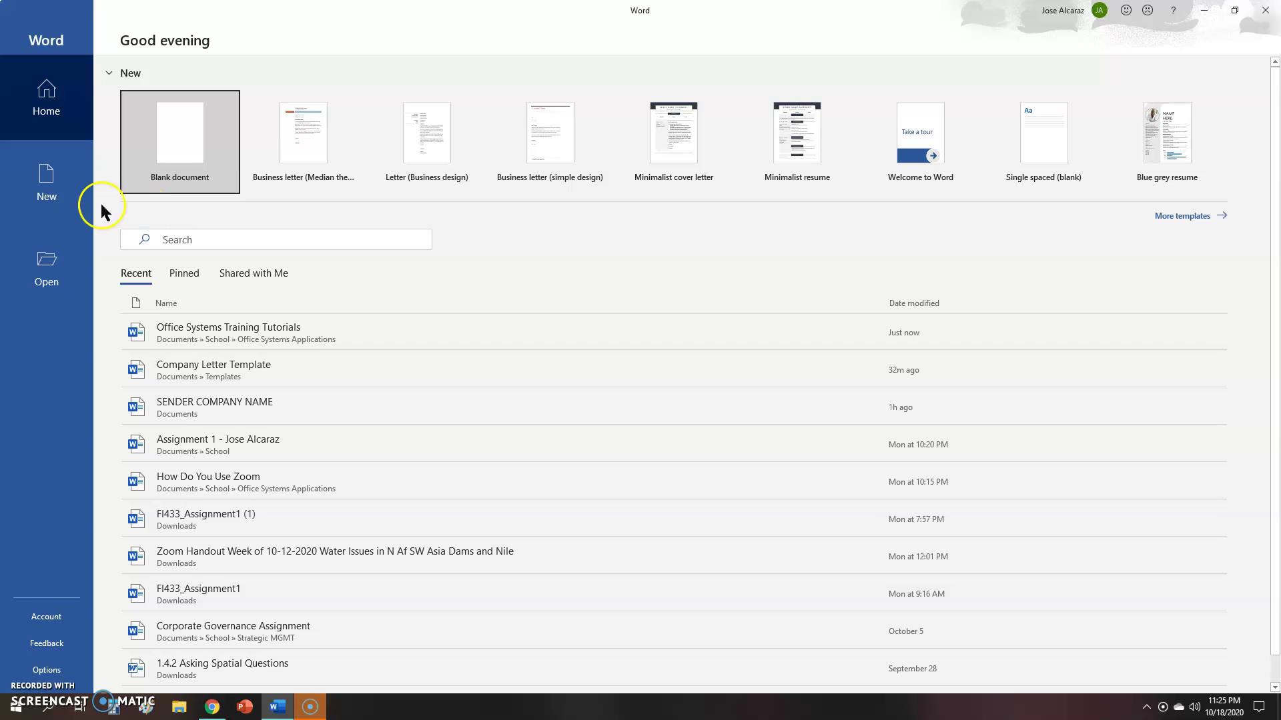
Step: Search the online templates for "Business letters" and create a document from the Business letter template with the Median theme
{"action": "left_click", "coordinate": [67, 196]}
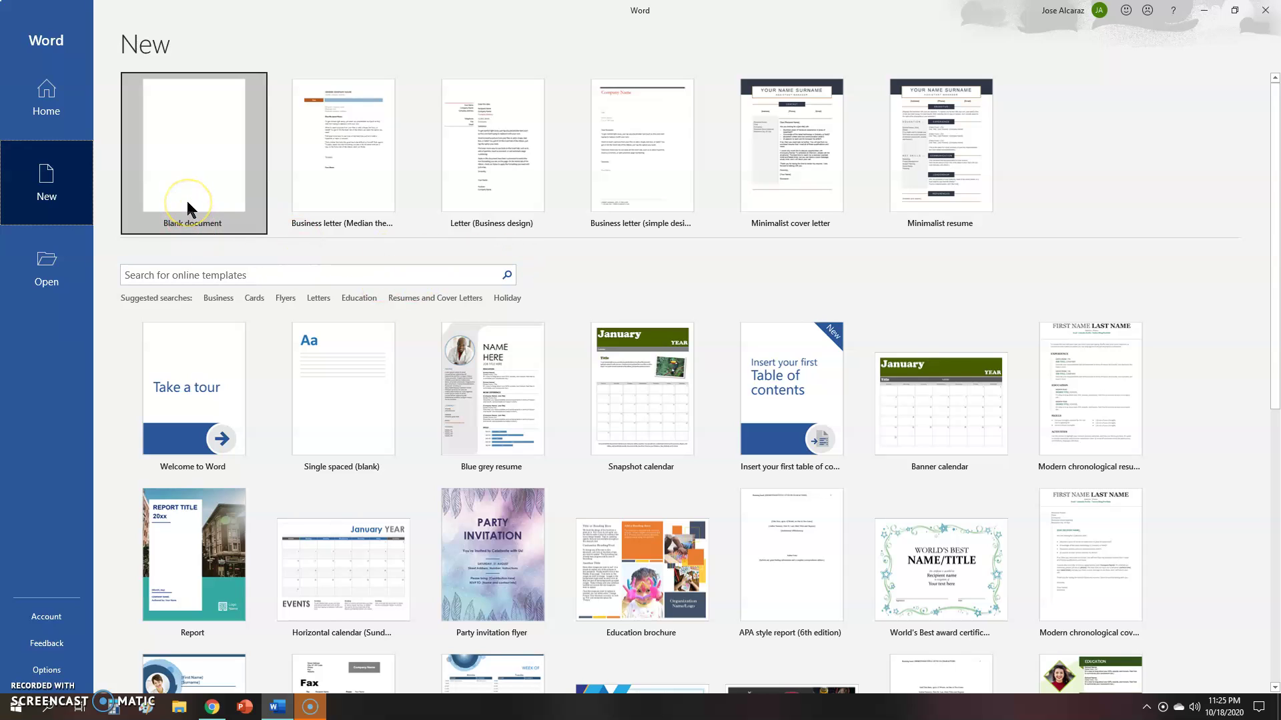
{"action": "left_click", "coordinate": [227, 272]}
{"action": "type", "text": "Business letters"}
{"action": "key", "text": "Return"}
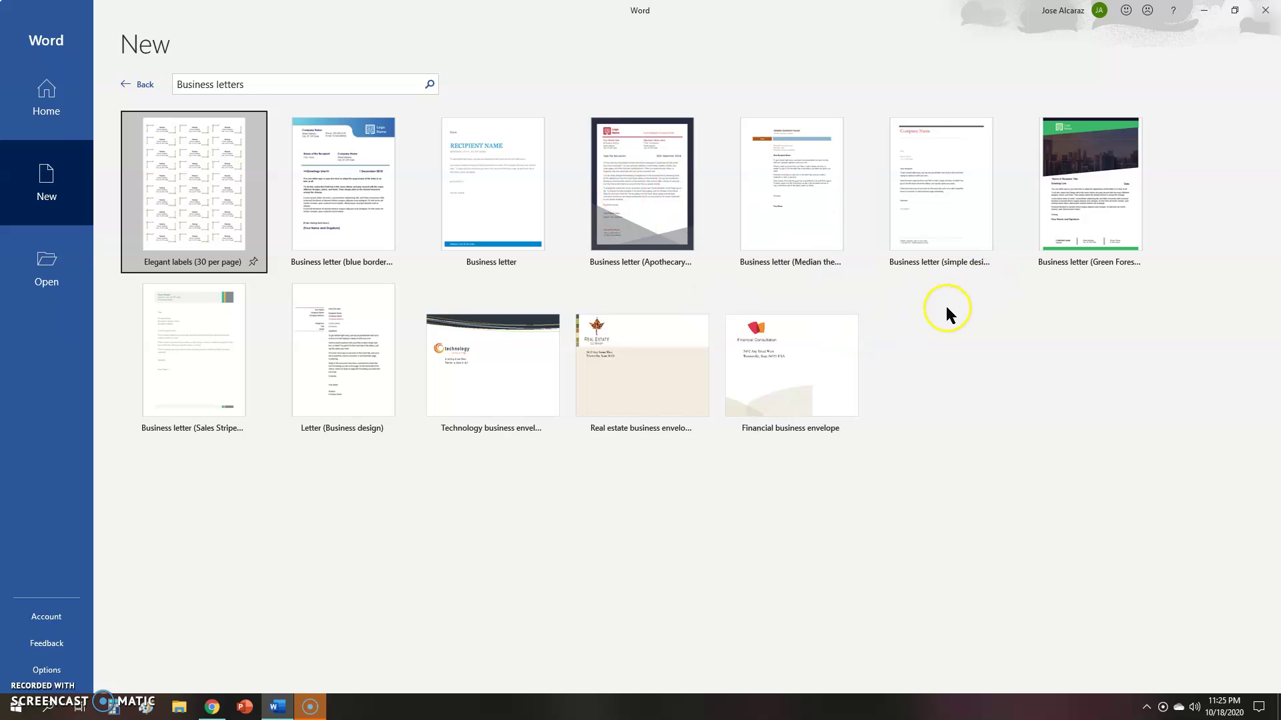
{"action": "left_click", "coordinate": [762, 177]}
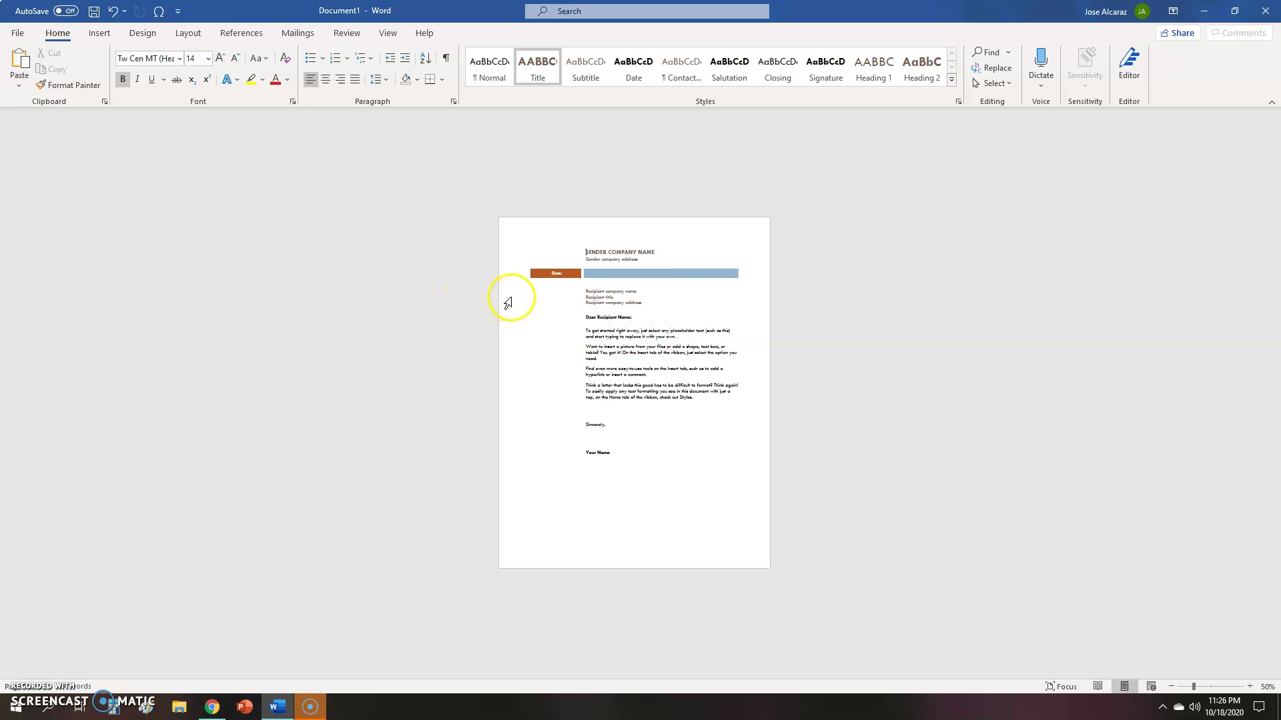
{"action": "scroll", "coordinate": [507, 306], "scroll_direction": "up", "scroll_amount": 2}
{"action": "scroll", "coordinate": [508, 304], "scroll_direction": "up", "scroll_amount": 1}
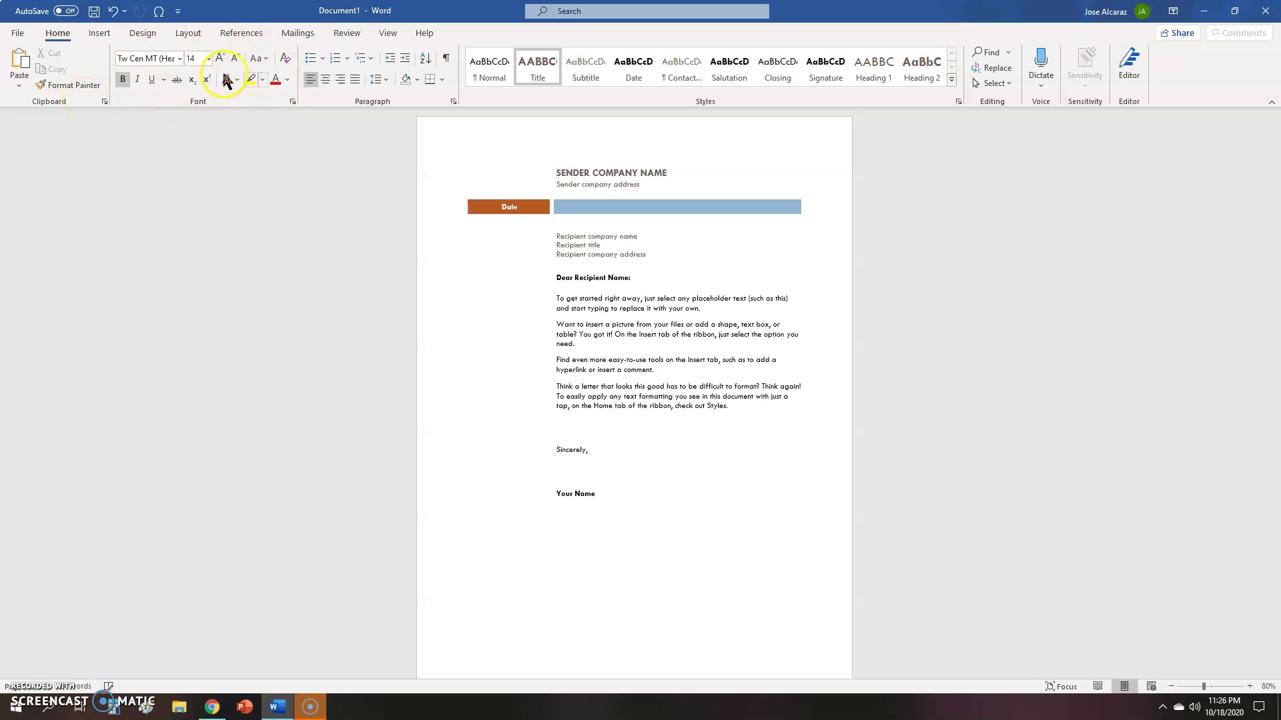
Step: Select the "SENDER COMPANY NAME" heading and examine the font list and text highlight colour options available for it
{"action": "left_click_drag", "start_coordinate": [553, 172], "coordinate": [652, 173]}
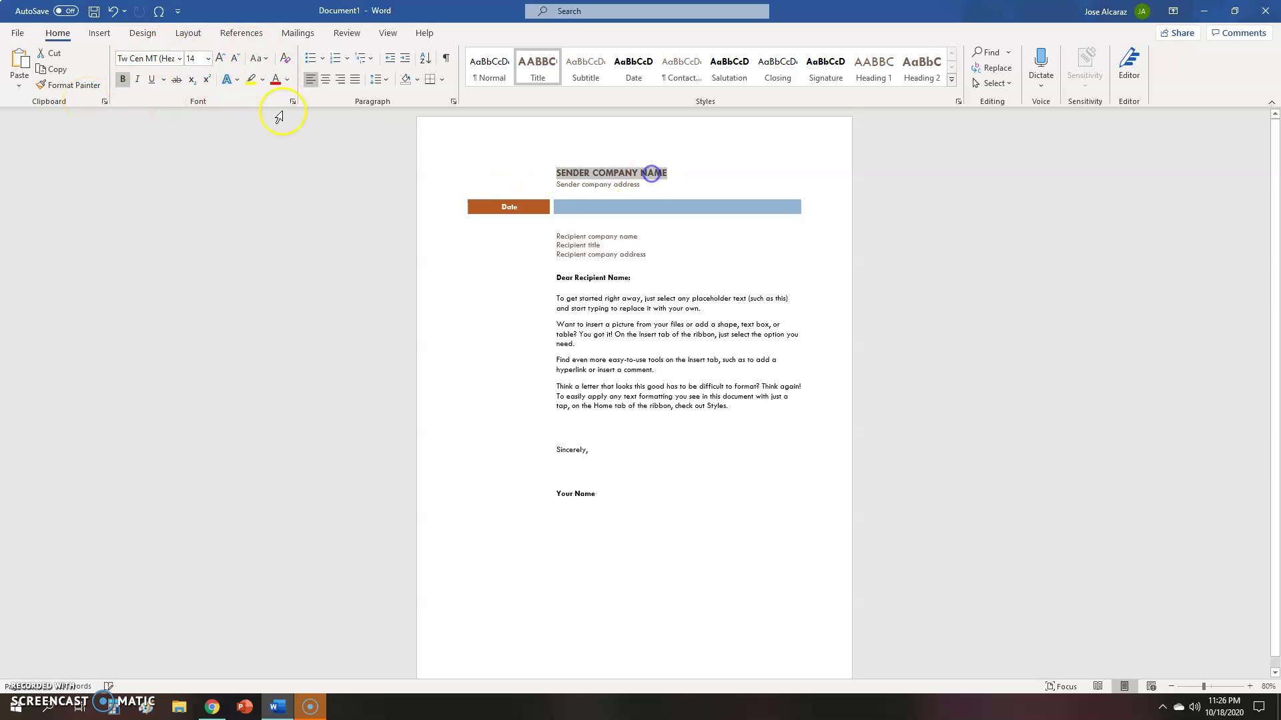
{"action": "left_click", "coordinate": [178, 58]}
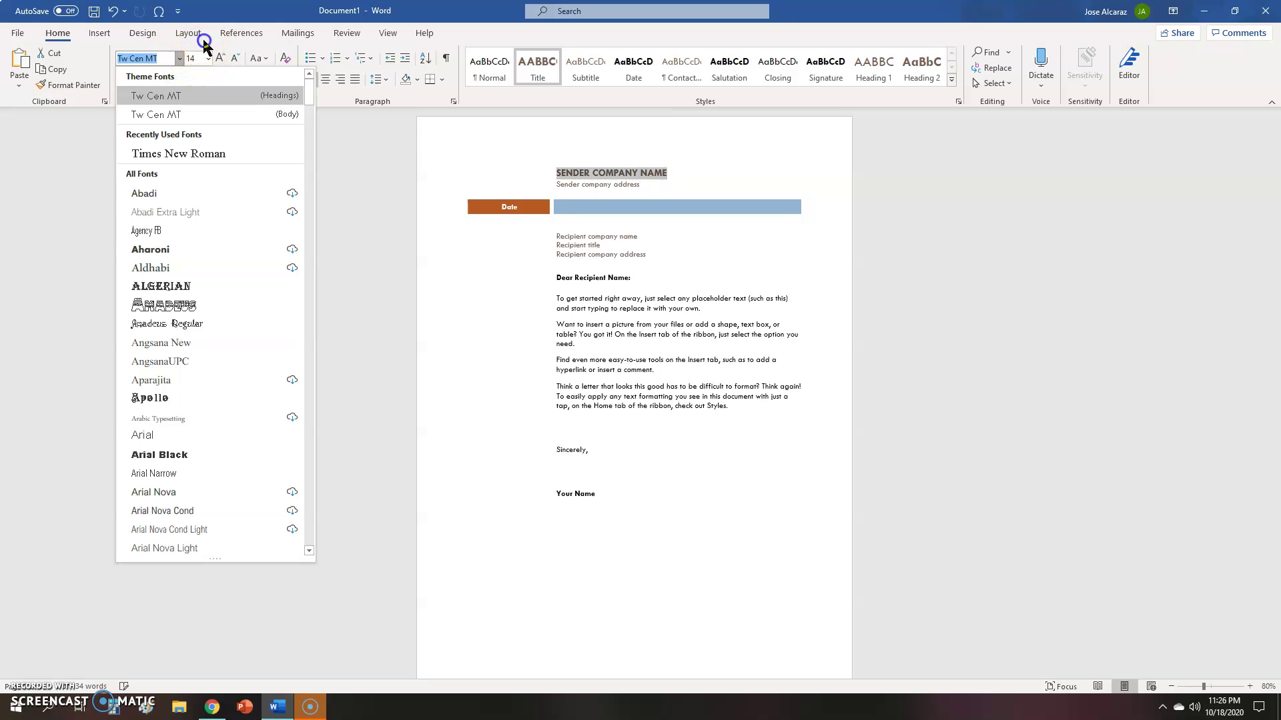
{"action": "left_click", "coordinate": [188, 33]}
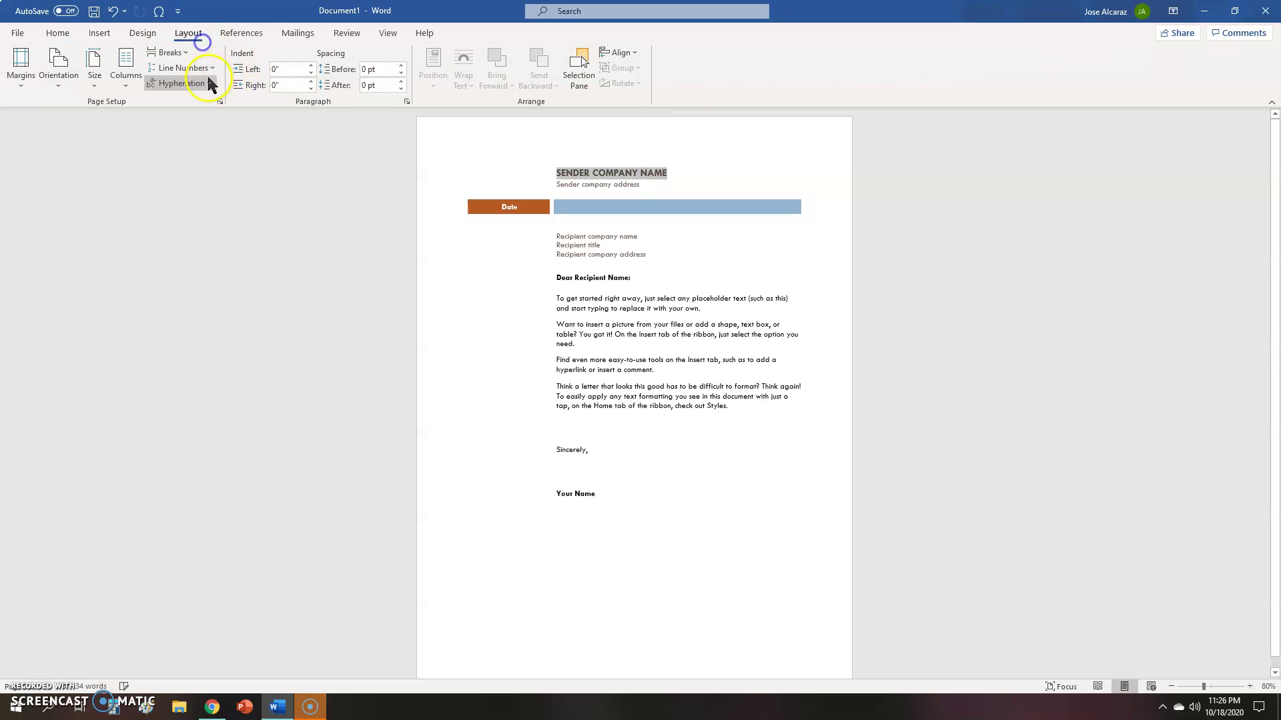
{"action": "left_click", "coordinate": [58, 33]}
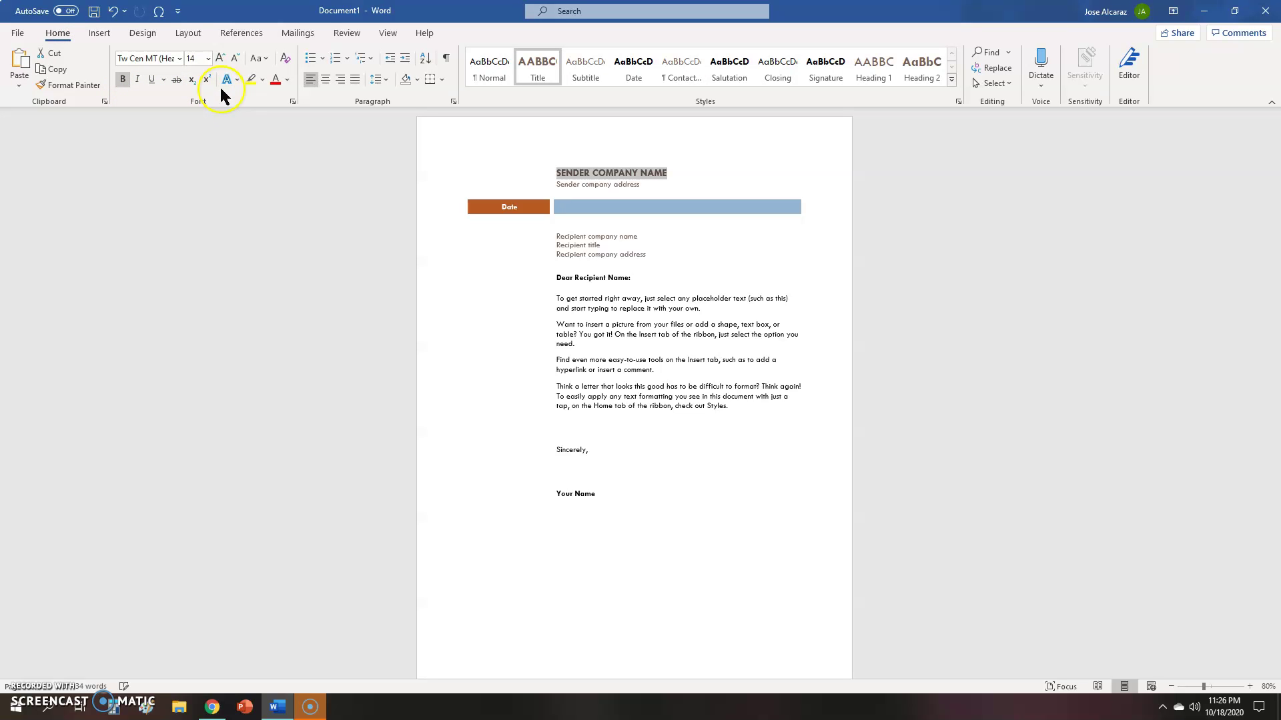
{"action": "left_click", "coordinate": [262, 82]}
{"action": "left_click", "coordinate": [262, 82]}
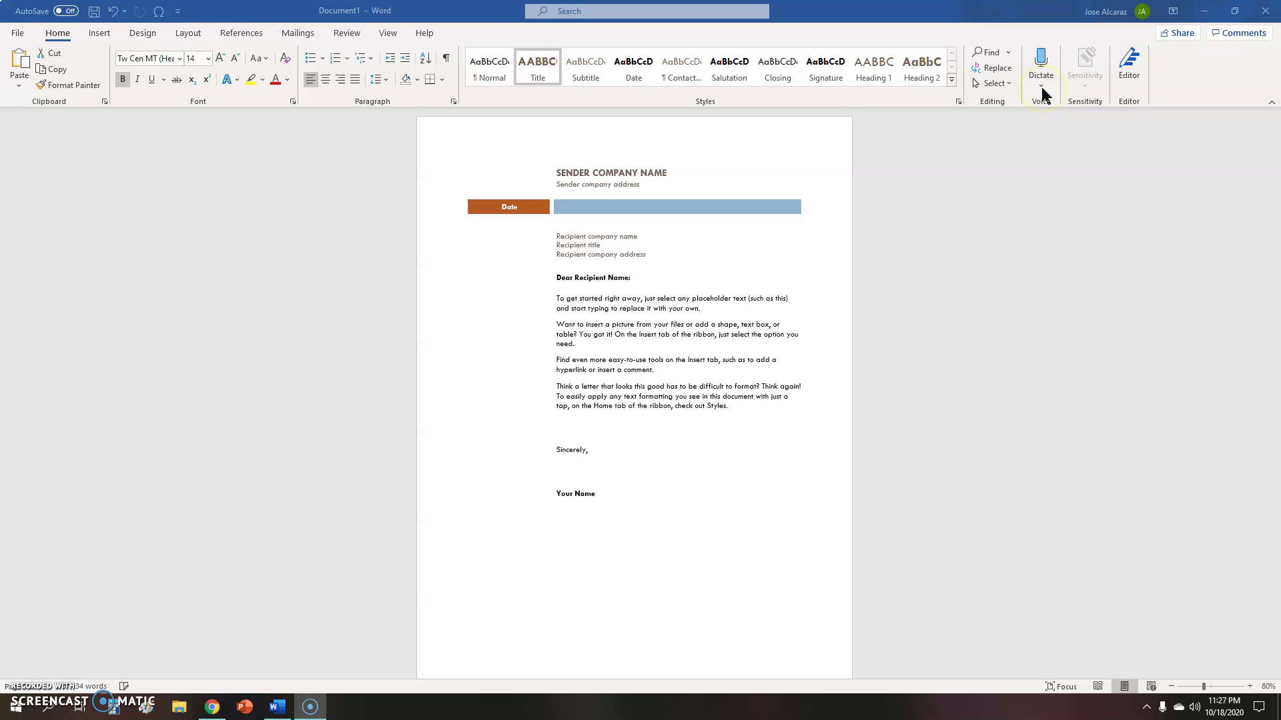
Step: Examine the tools for inserting content and the document design options, including the theme colours
{"action": "left_click", "coordinate": [98, 33]}
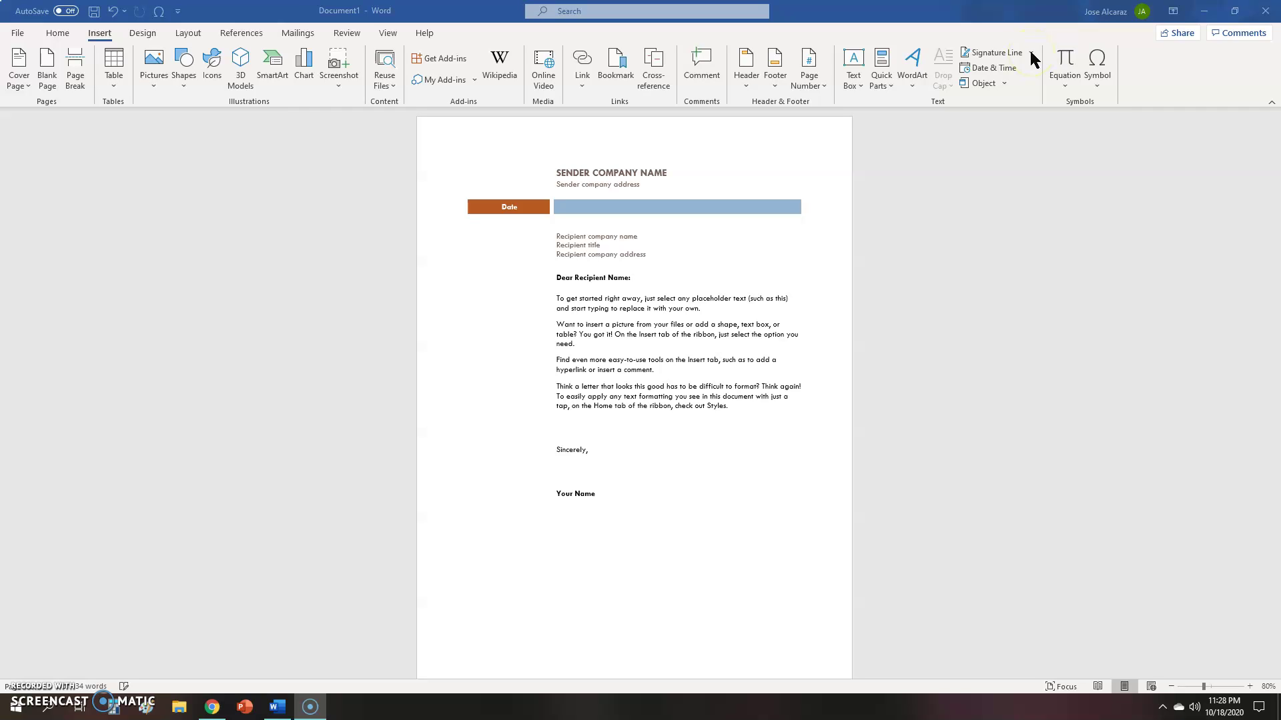
{"action": "left_click", "coordinate": [140, 35]}
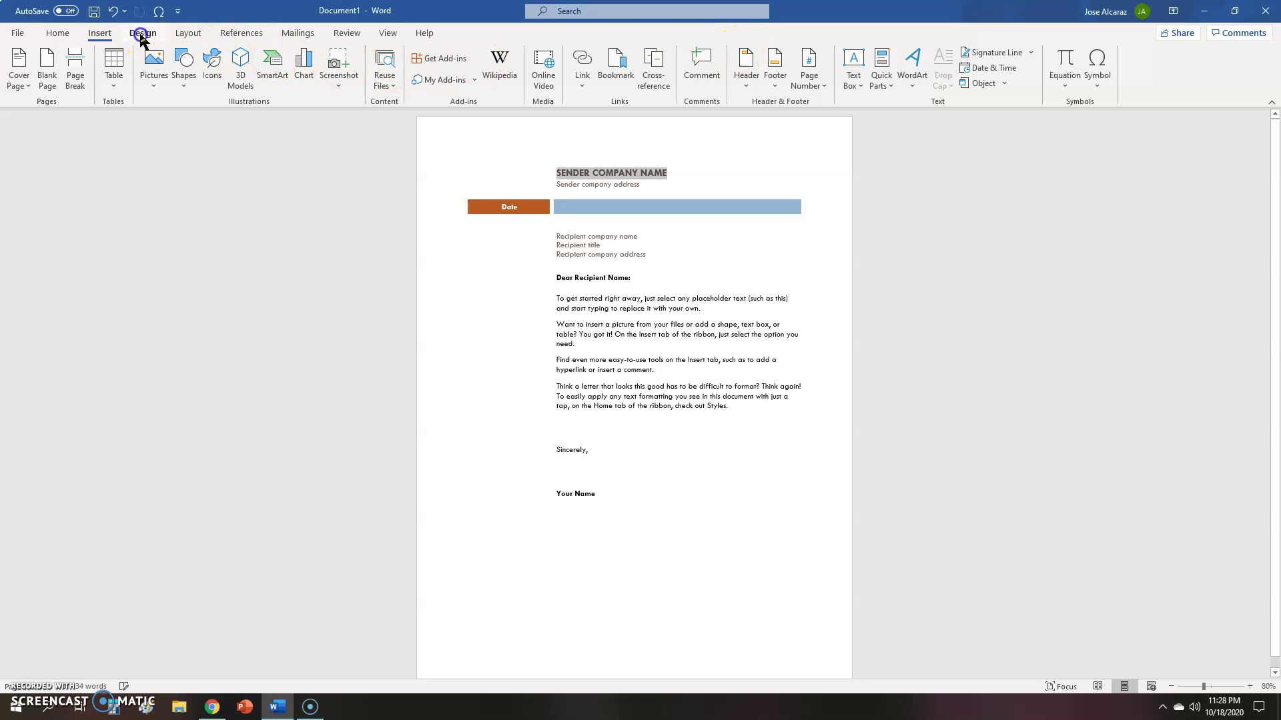
{"action": "left_click", "coordinate": [142, 34]}
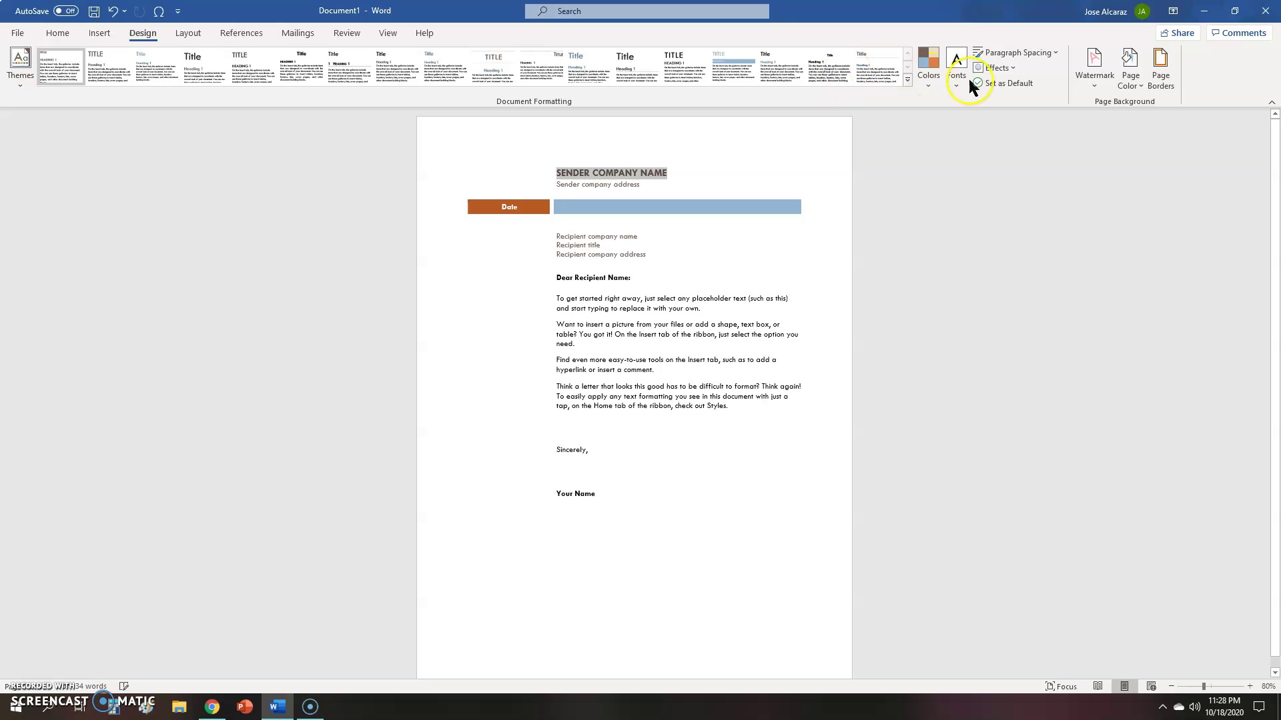
{"action": "left_click", "coordinate": [932, 81]}
{"action": "left_click", "coordinate": [934, 84]}
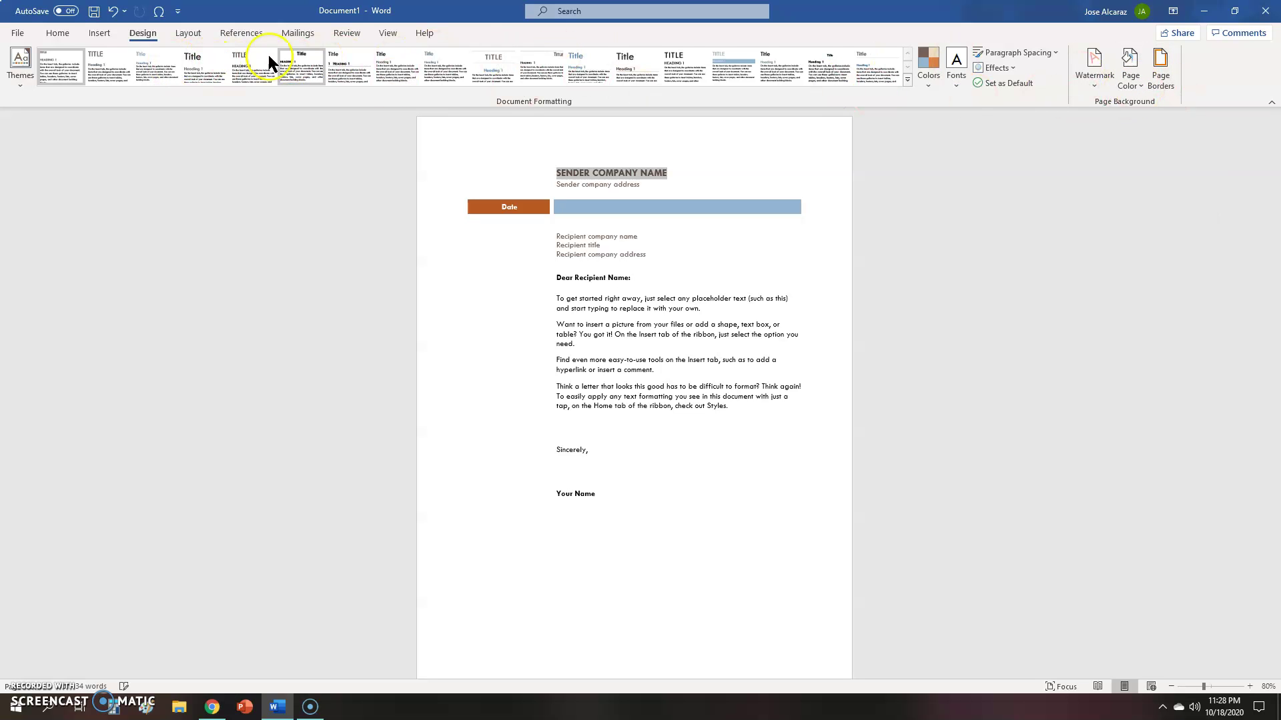
Step: Examine the page layout options for line numbers, breaks, hyphenation and object alignment
{"action": "left_click", "coordinate": [181, 33]}
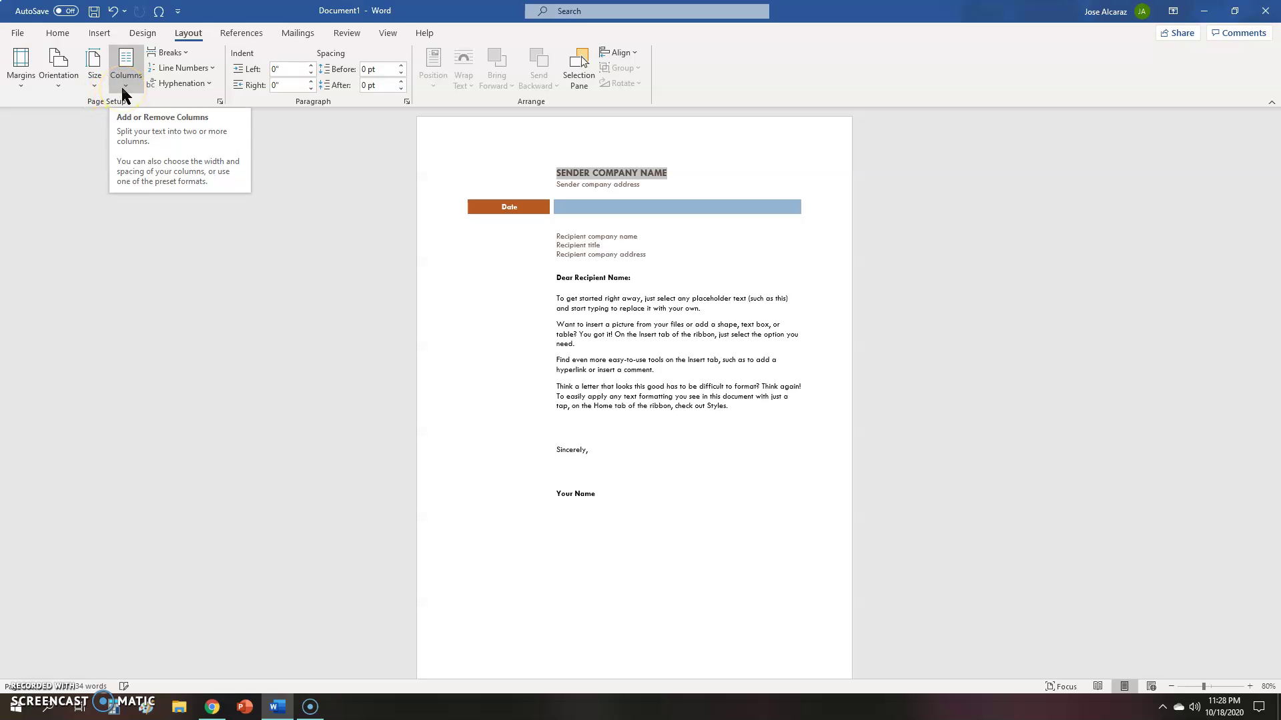
{"action": "left_click", "coordinate": [214, 68]}
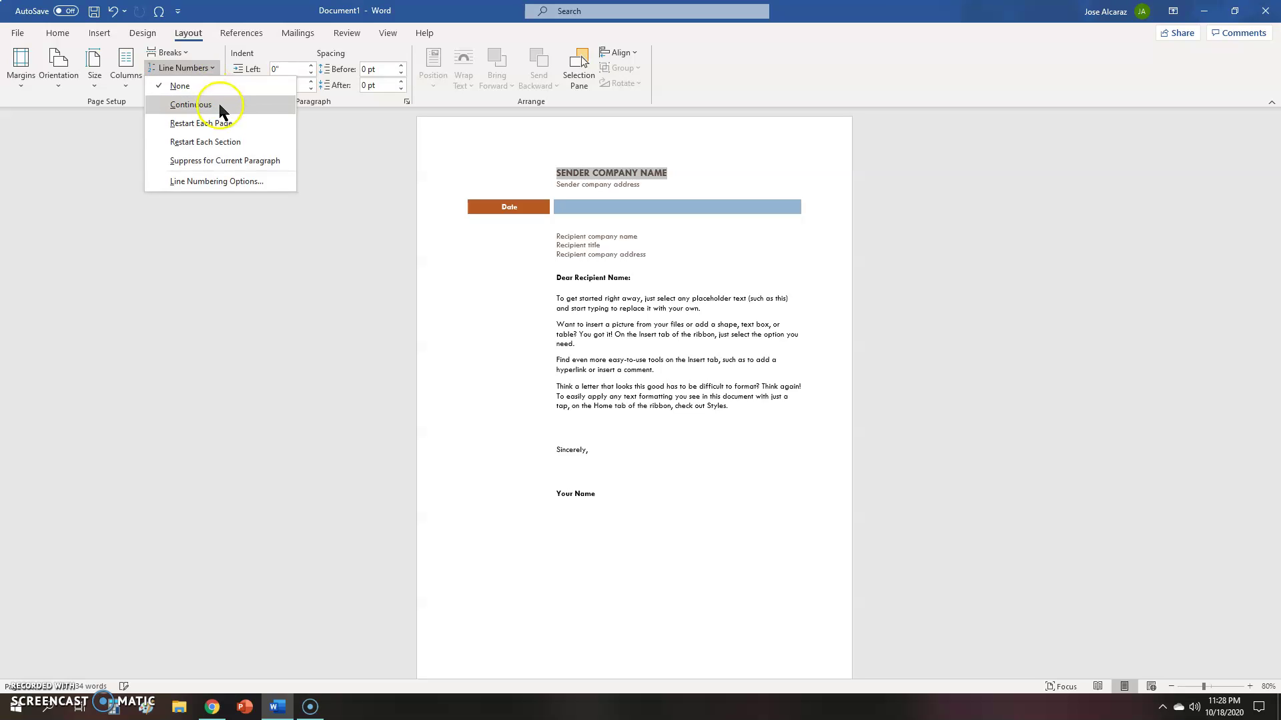
{"action": "left_click", "coordinate": [180, 55]}
{"action": "left_click", "coordinate": [180, 56]}
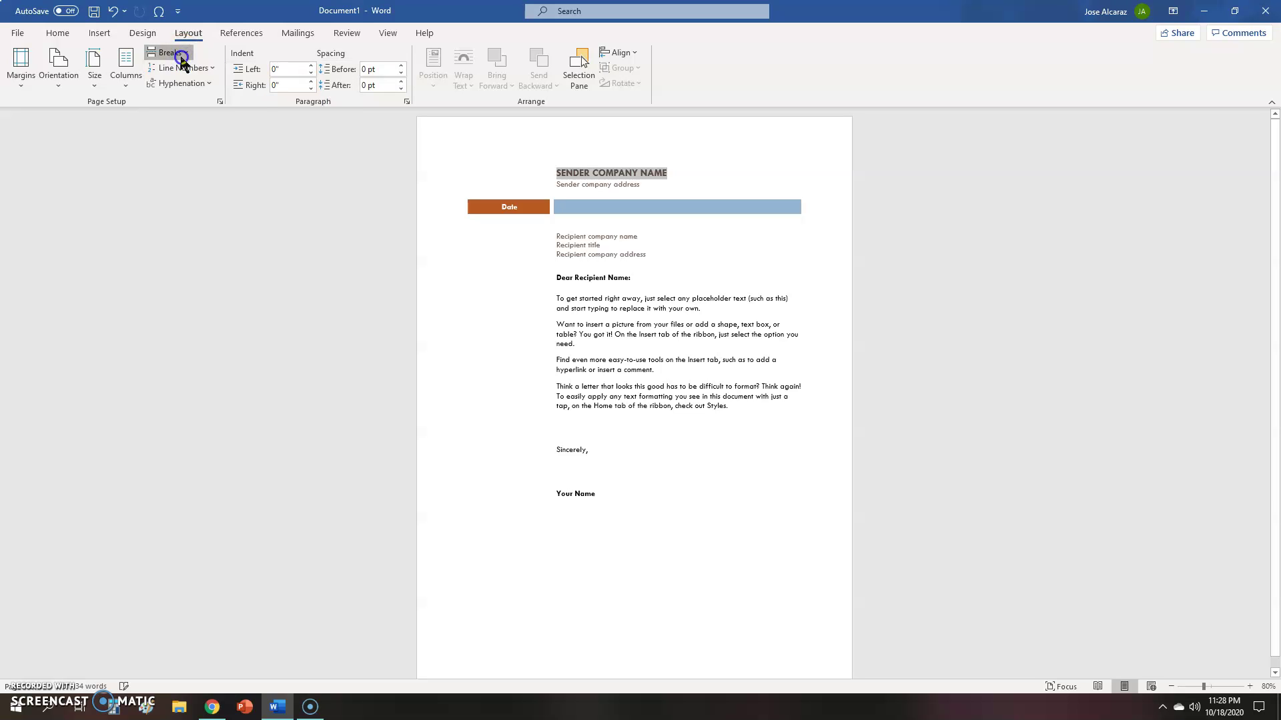
{"action": "left_click", "coordinate": [211, 84]}
{"action": "left_click", "coordinate": [214, 85]}
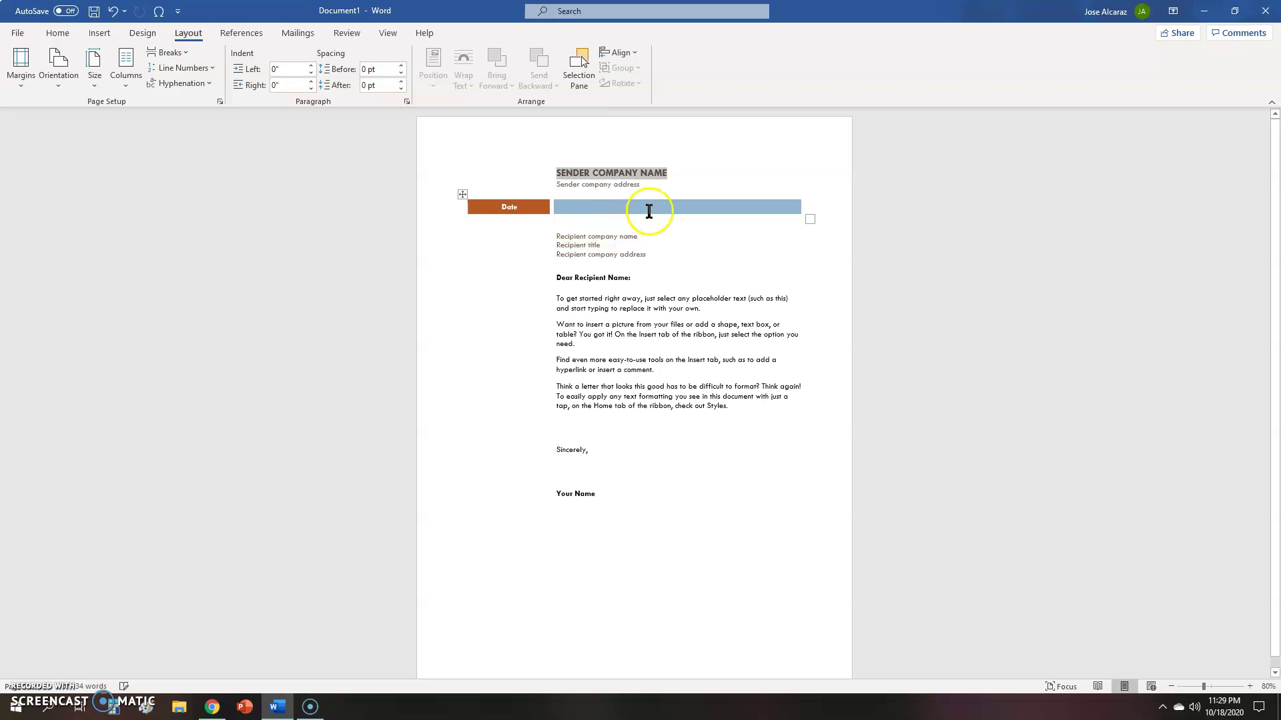
{"action": "left_click", "coordinate": [635, 51]}
{"action": "left_click", "coordinate": [635, 52]}
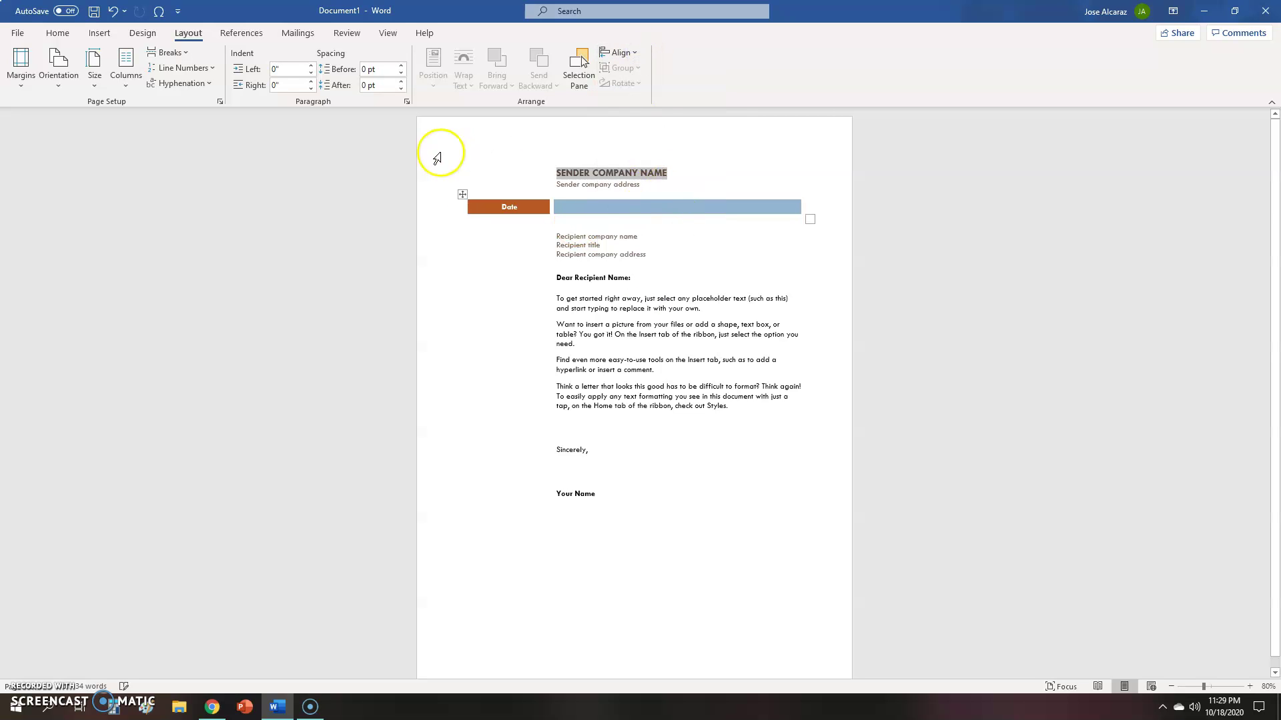
Step: Examine the tools for references and citations, mail merge, and document review
{"action": "left_click", "coordinate": [244, 35]}
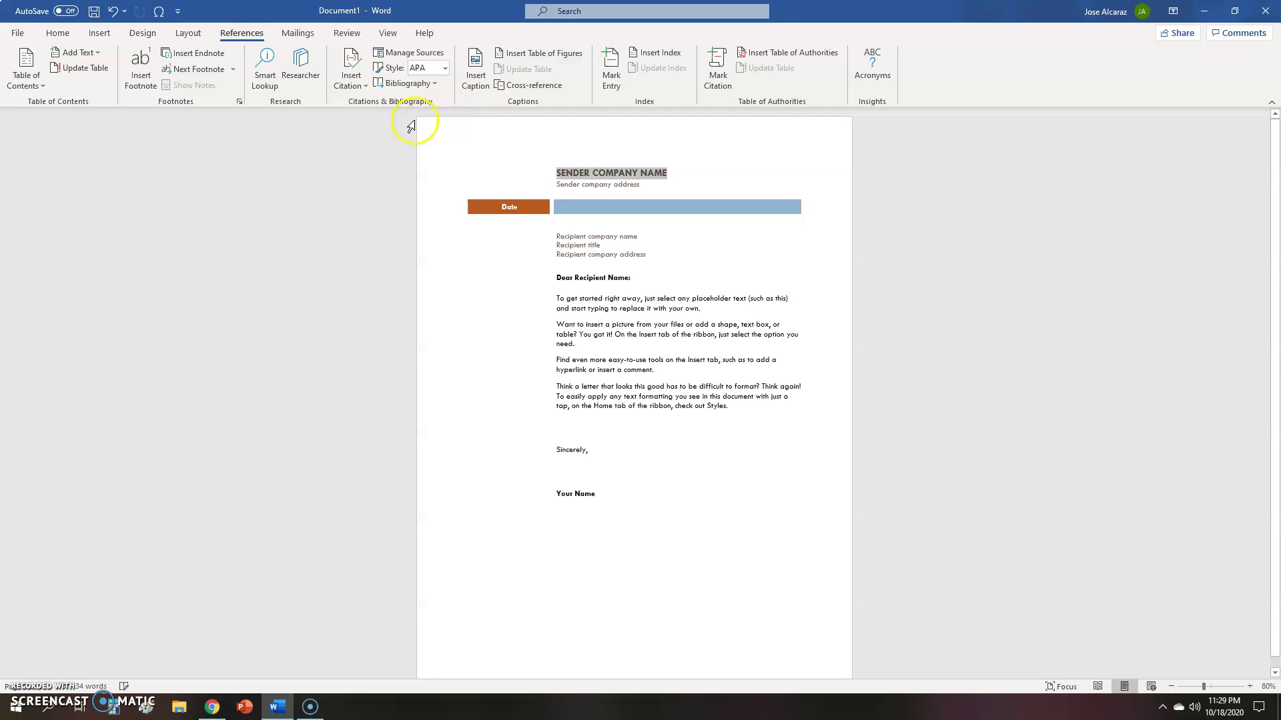
{"action": "left_click", "coordinate": [764, 115]}
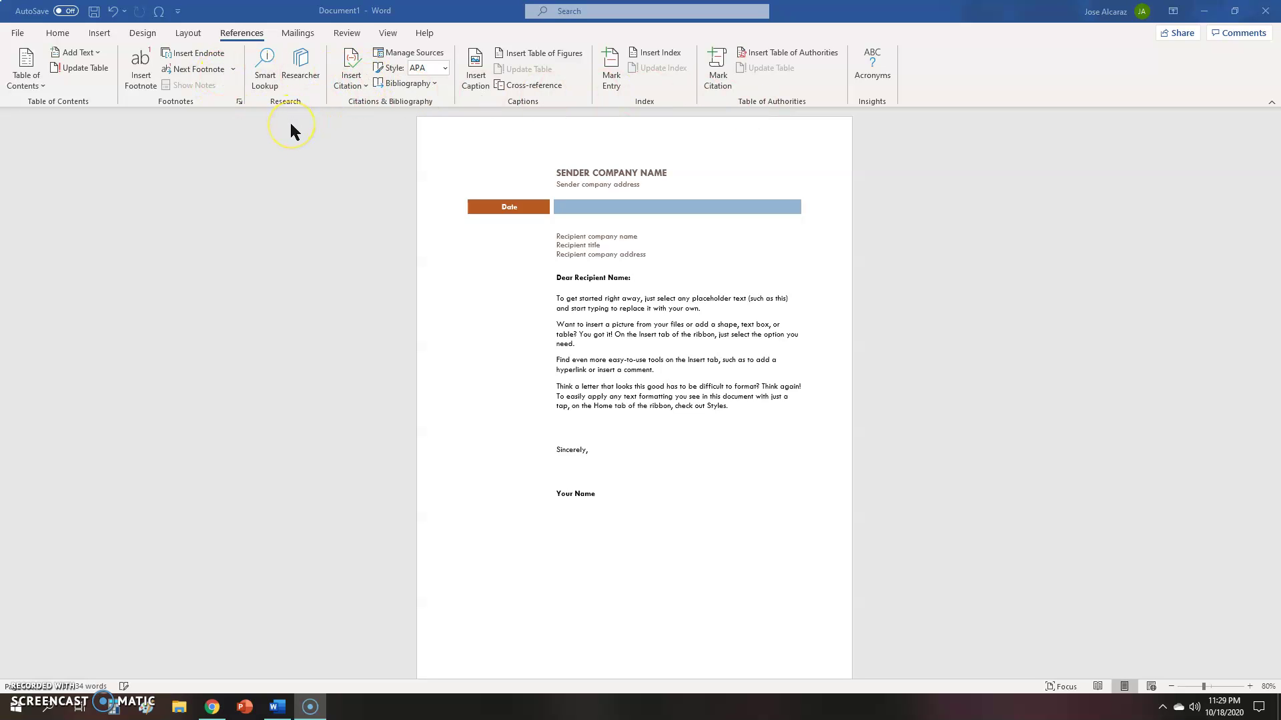
{"action": "left_click", "coordinate": [298, 33]}
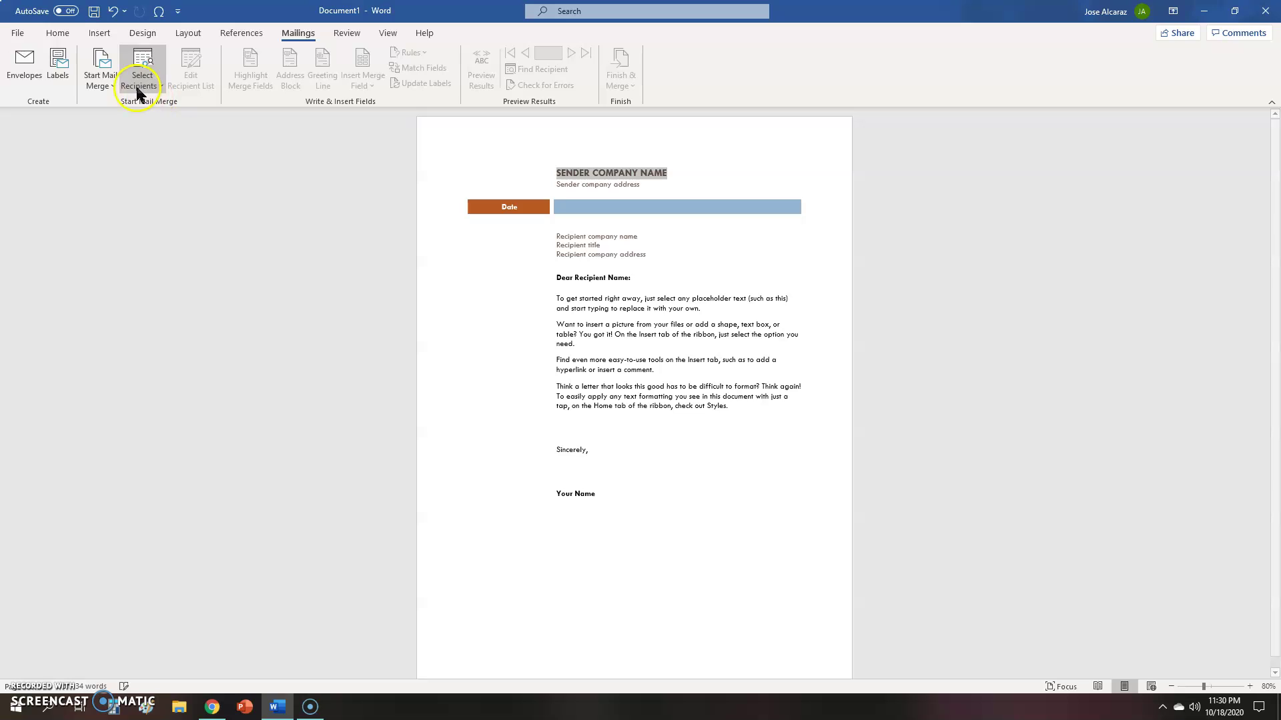
{"action": "left_click", "coordinate": [273, 210]}
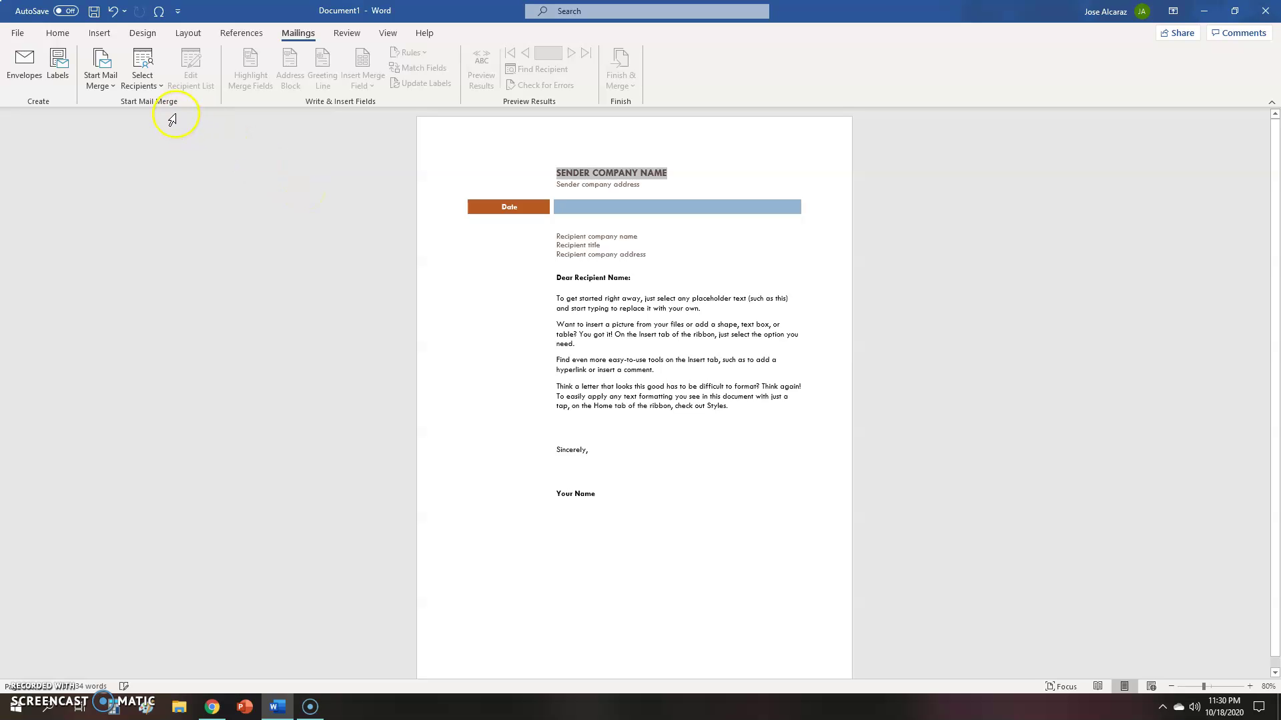
{"action": "left_click", "coordinate": [346, 37]}
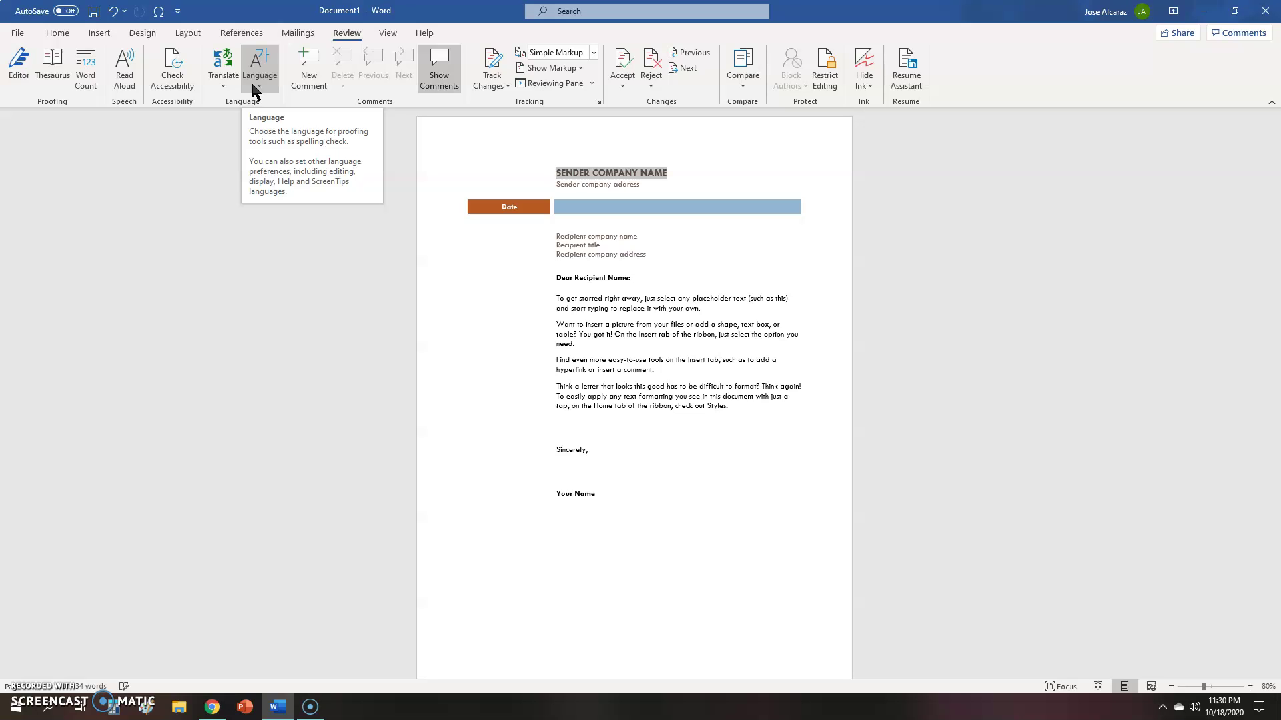
{"action": "left_click", "coordinate": [243, 119]}
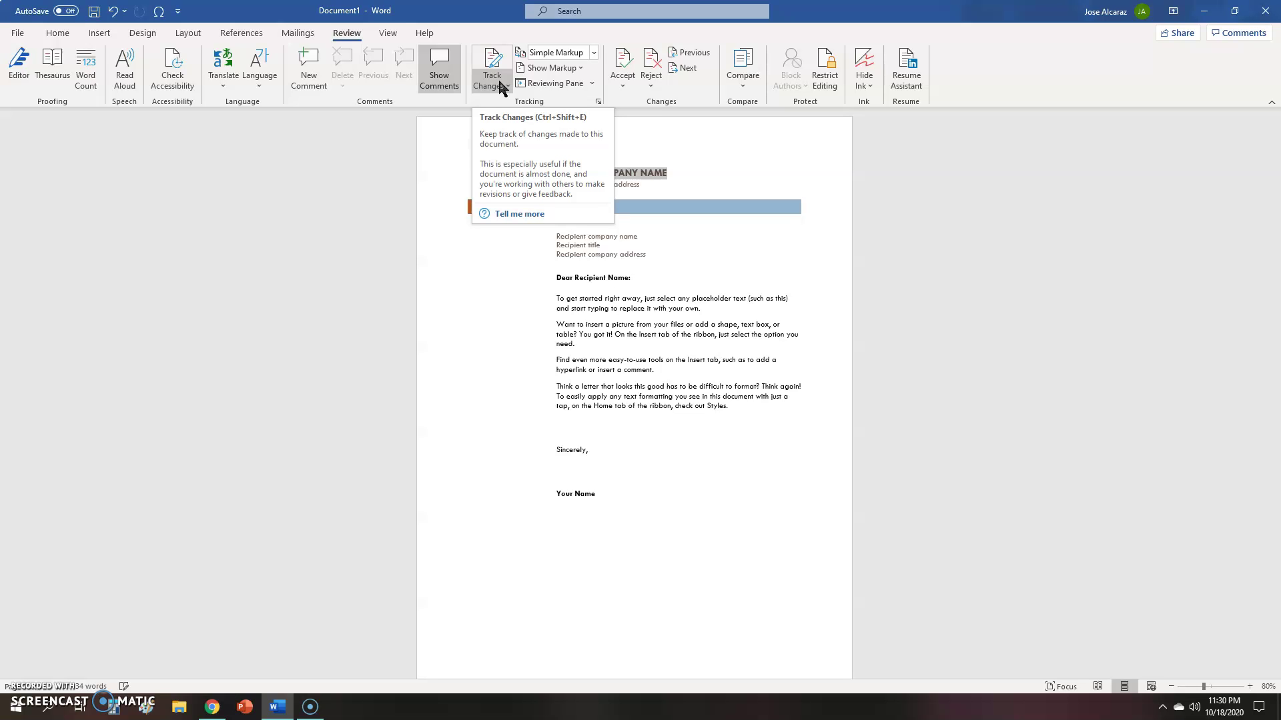
Step: Examine the document view options and browse the Word for Windows training topics in the help resources
{"action": "left_click", "coordinate": [388, 35]}
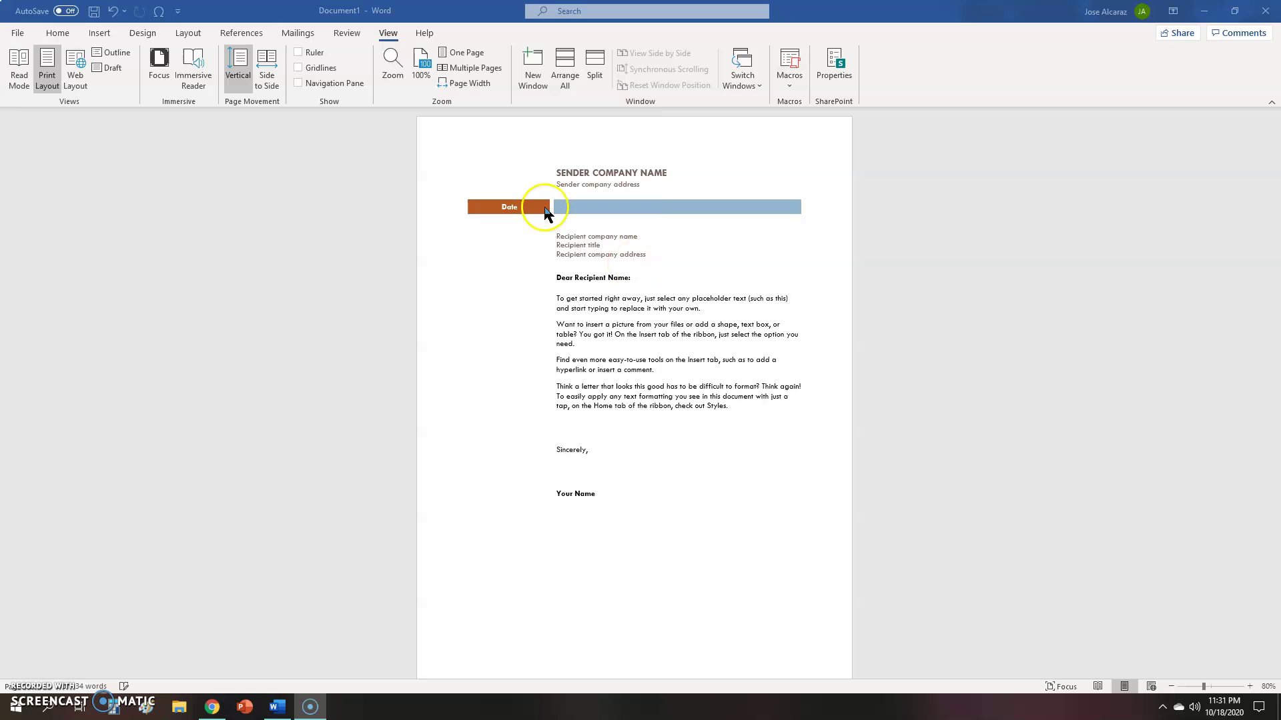
{"action": "left_click", "coordinate": [428, 34]}
{"action": "left_click", "coordinate": [425, 35]}
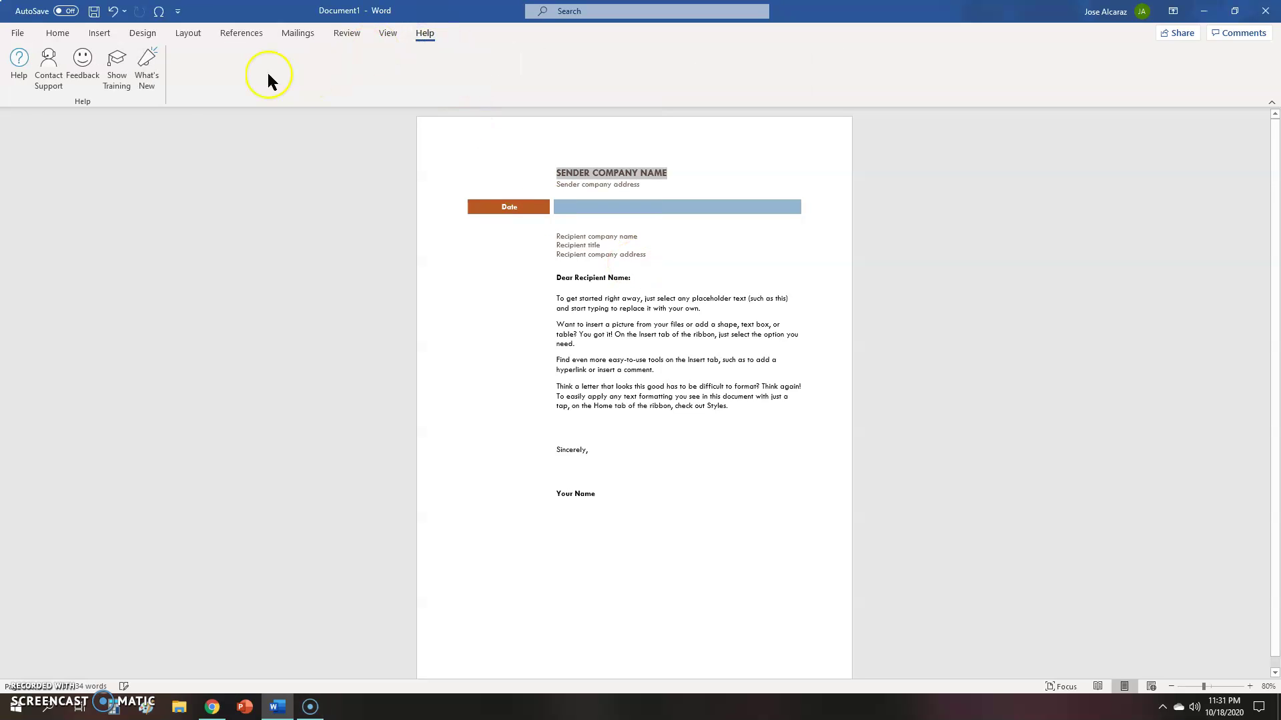
{"action": "left_click", "coordinate": [110, 81]}
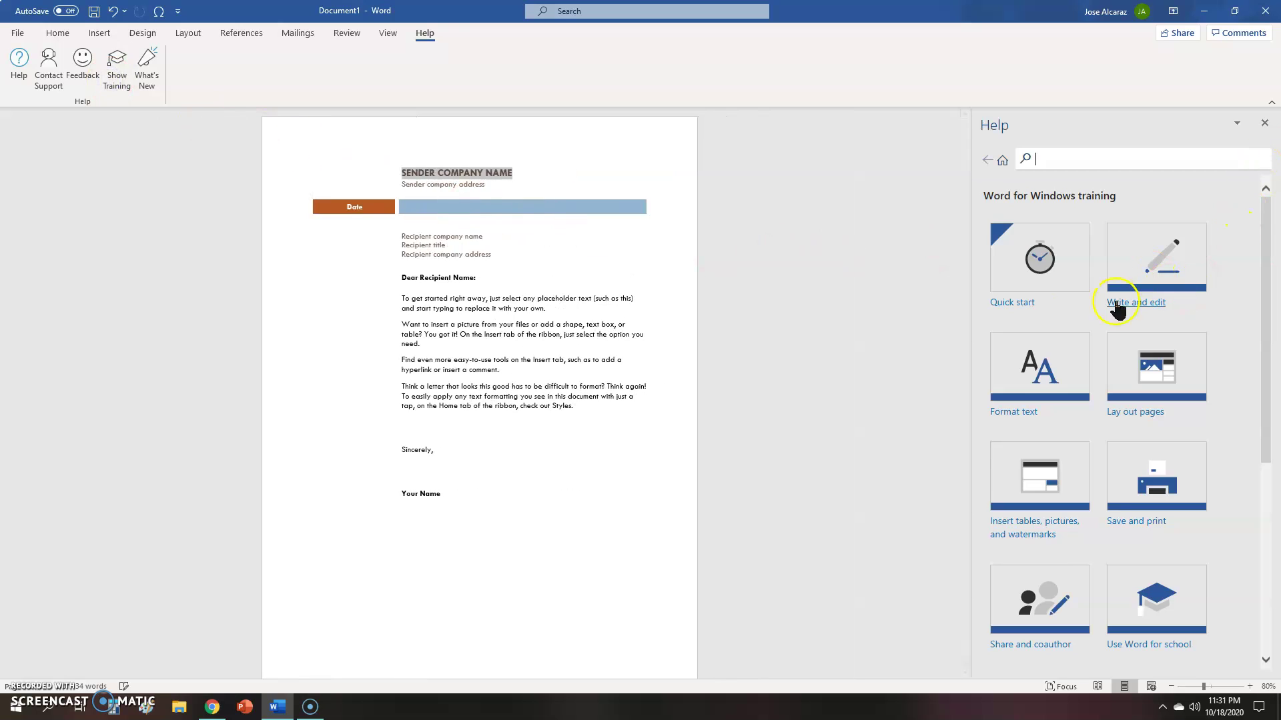
{"action": "scroll", "coordinate": [1109, 334], "scroll_direction": "down", "scroll_amount": 3}
{"action": "scroll", "coordinate": [1261, 200], "scroll_direction": "up", "scroll_amount": 3}
{"action": "left_click", "coordinate": [1263, 123]}
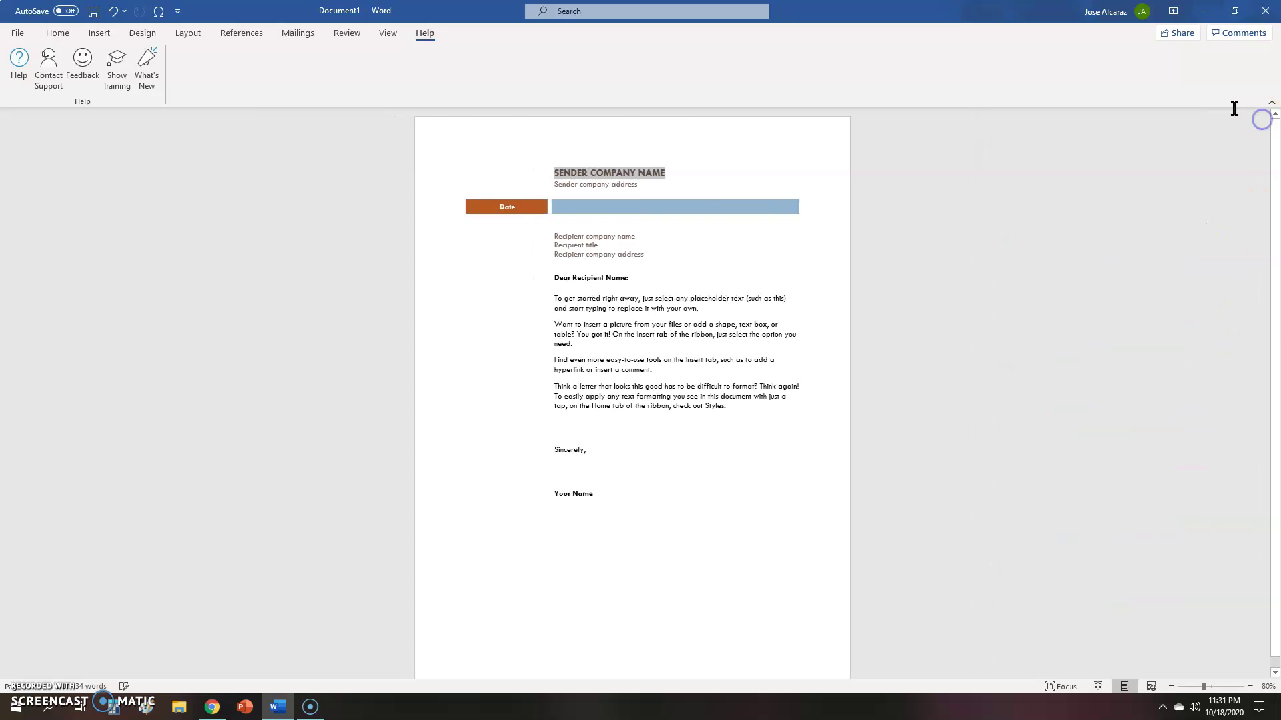
Step: Examine the OneDrive sharing option, cancel naming the document, and look over the file management commands
{"action": "left_click", "coordinate": [1188, 36]}
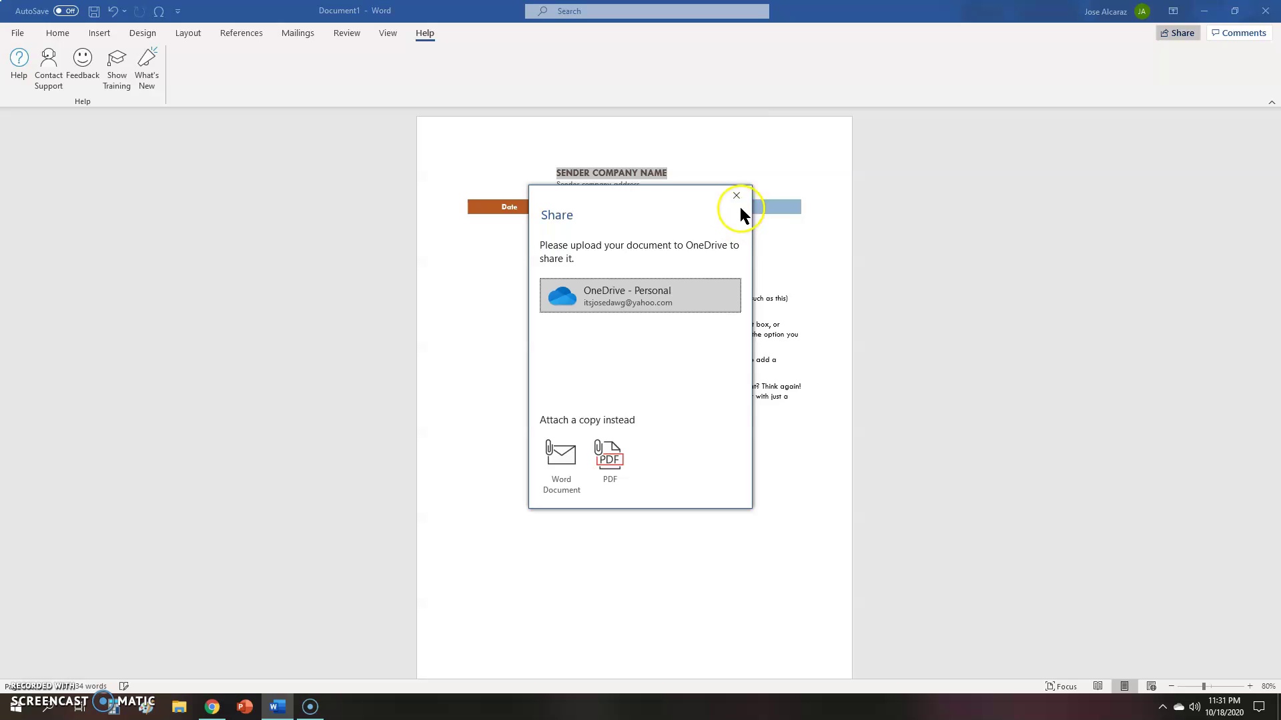
{"action": "left_click", "coordinate": [688, 310]}
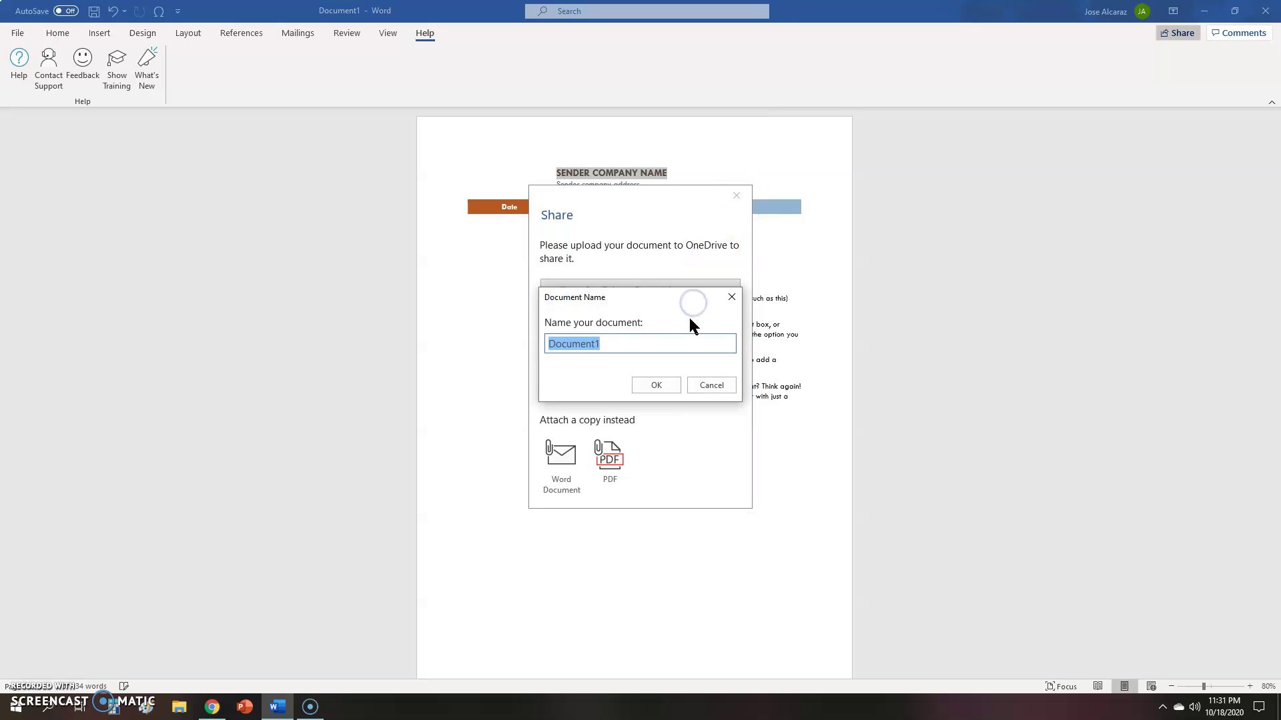
{"action": "left_click", "coordinate": [712, 387]}
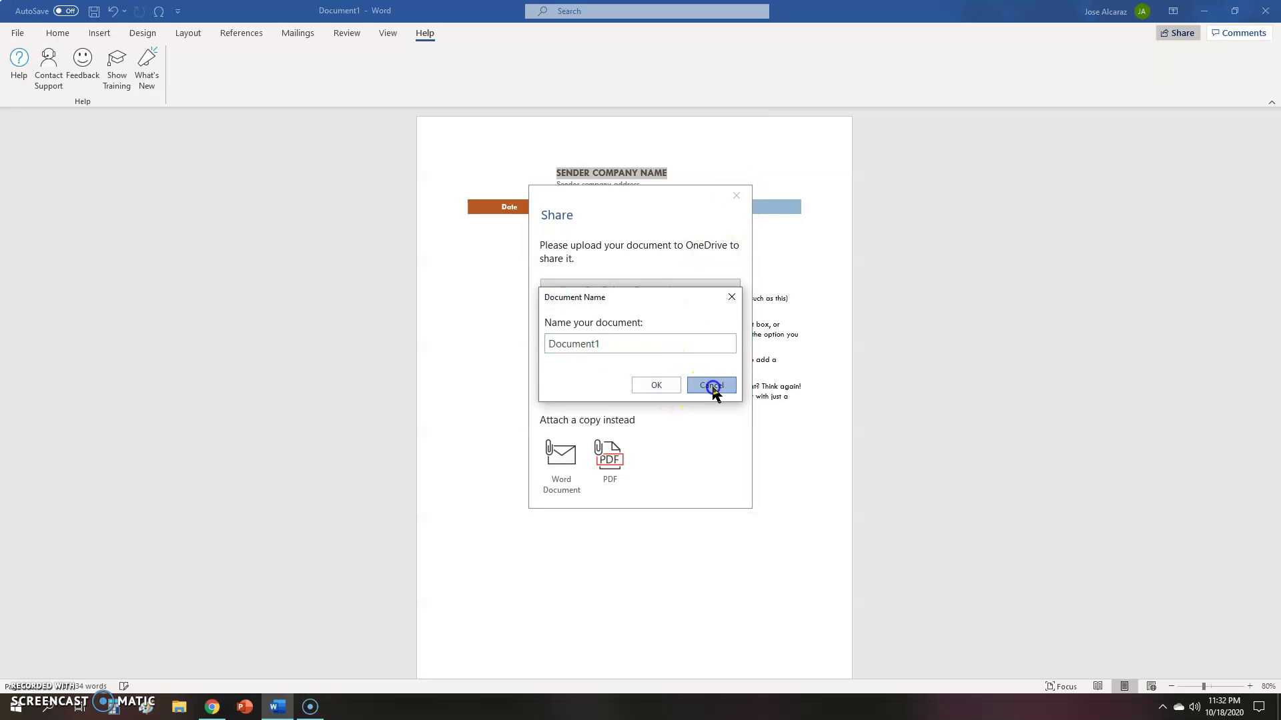
{"action": "left_click", "coordinate": [736, 196]}
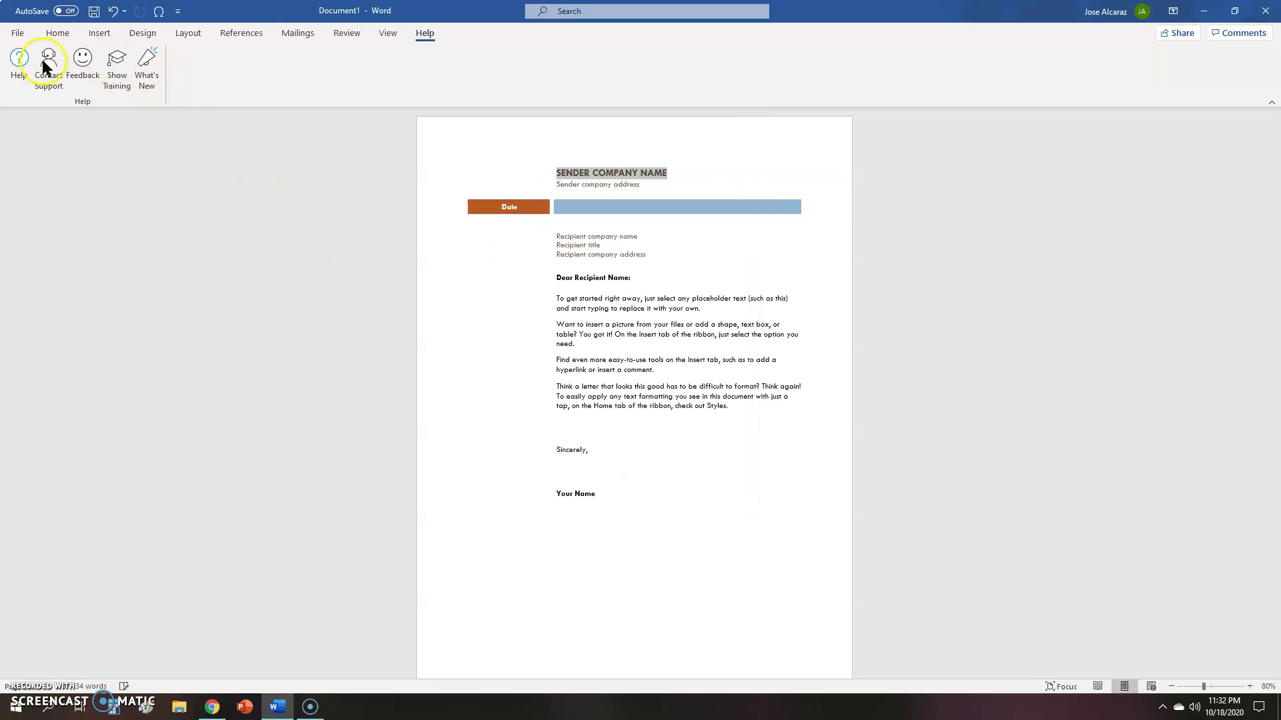
{"action": "left_click", "coordinate": [17, 33]}
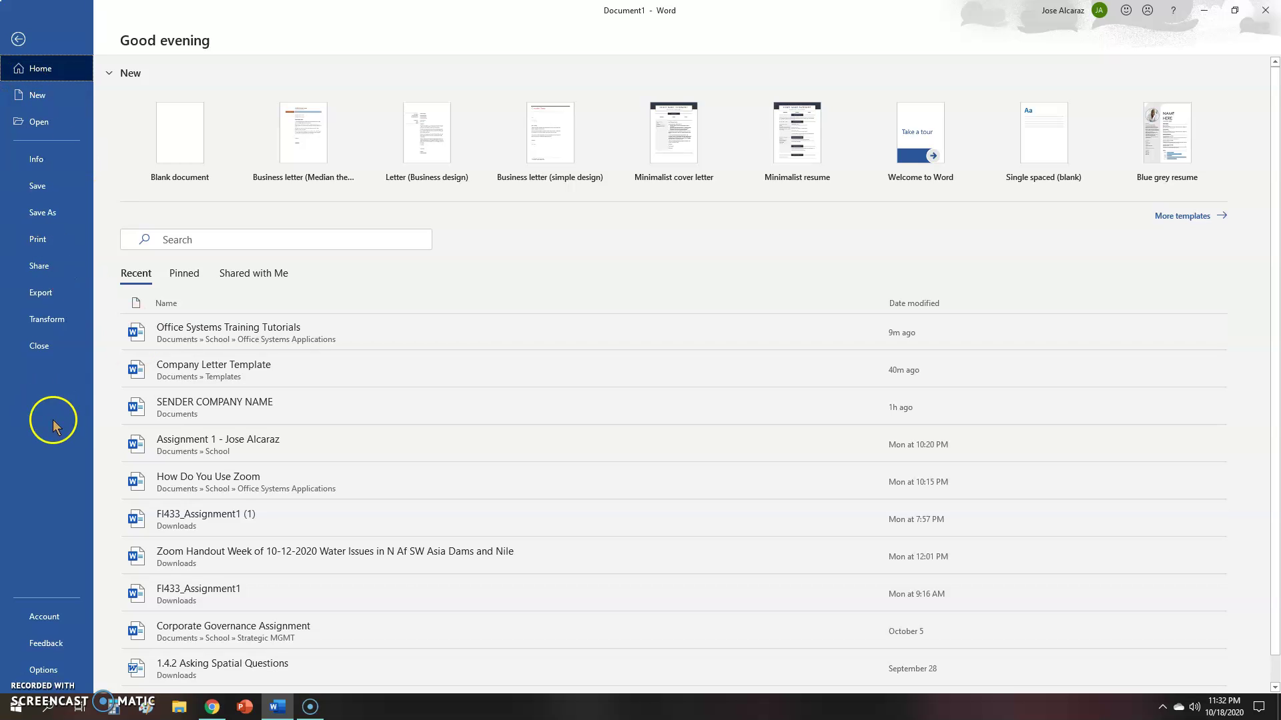
{"action": "left_click", "coordinate": [18, 40]}
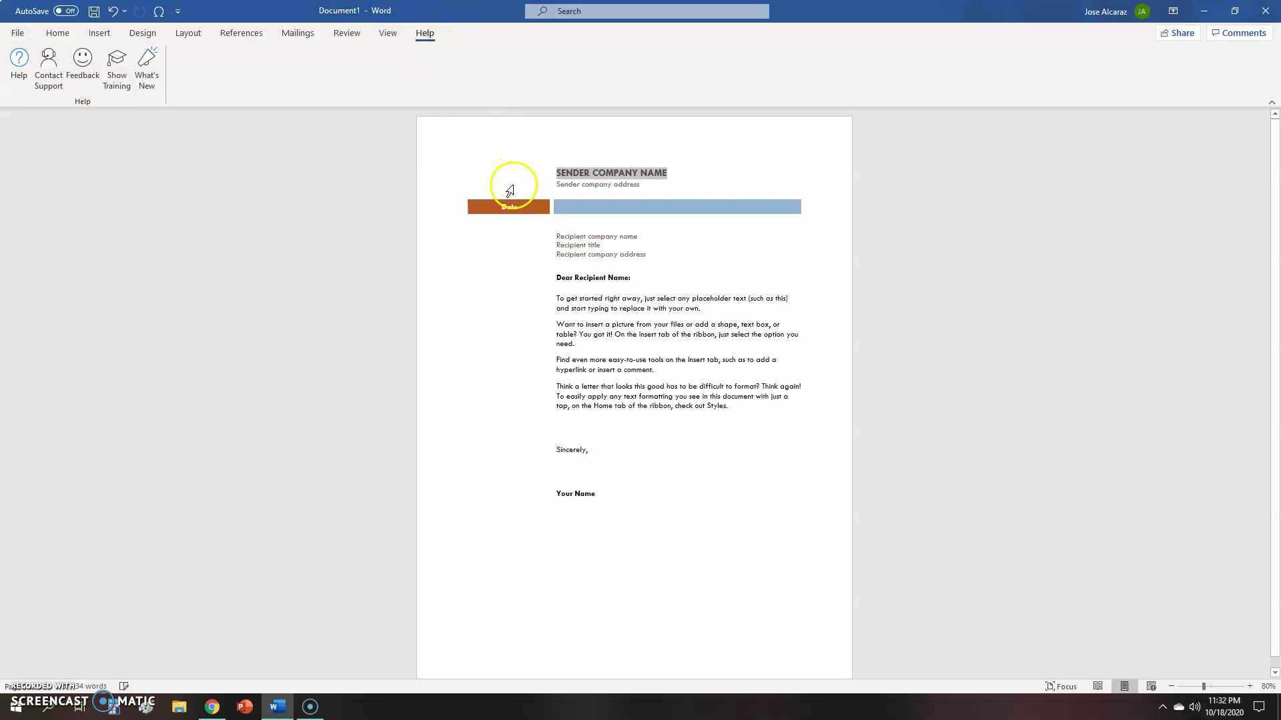
Step: Return to the page layout tools and bring up the mailing tools for the letter
{"action": "left_click", "coordinate": [198, 40]}
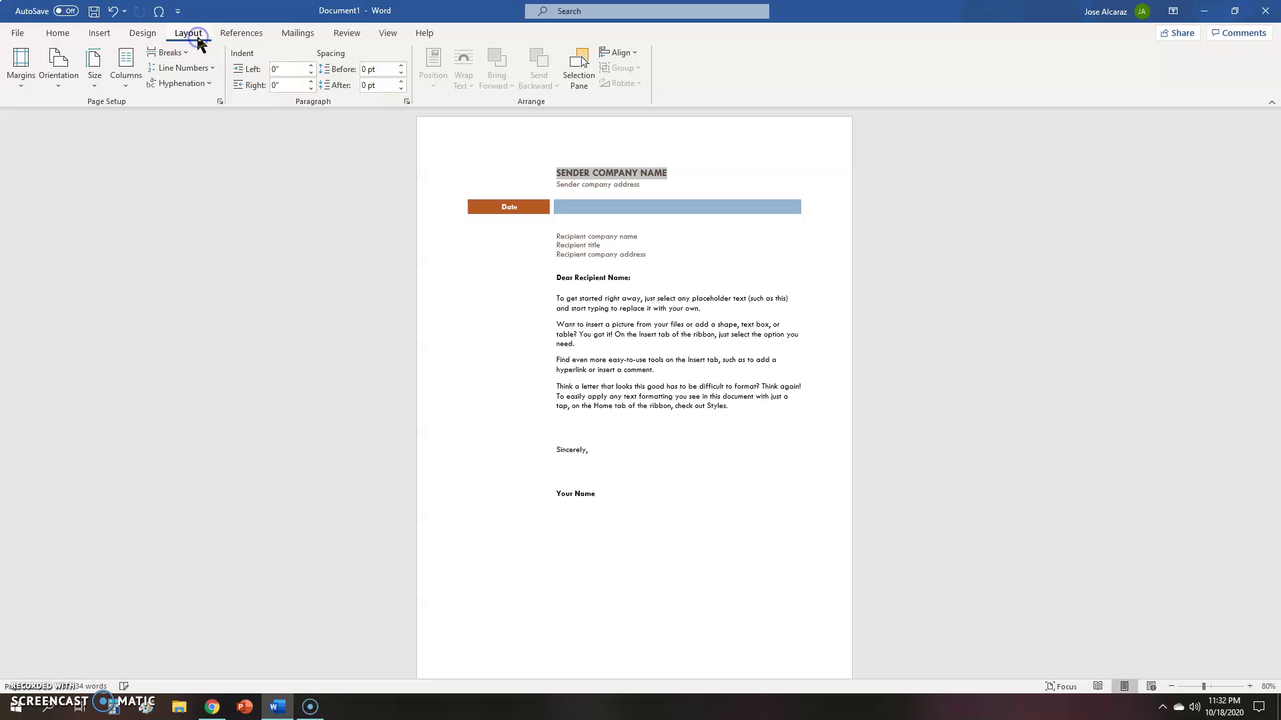
{"action": "left_click", "coordinate": [304, 34]}
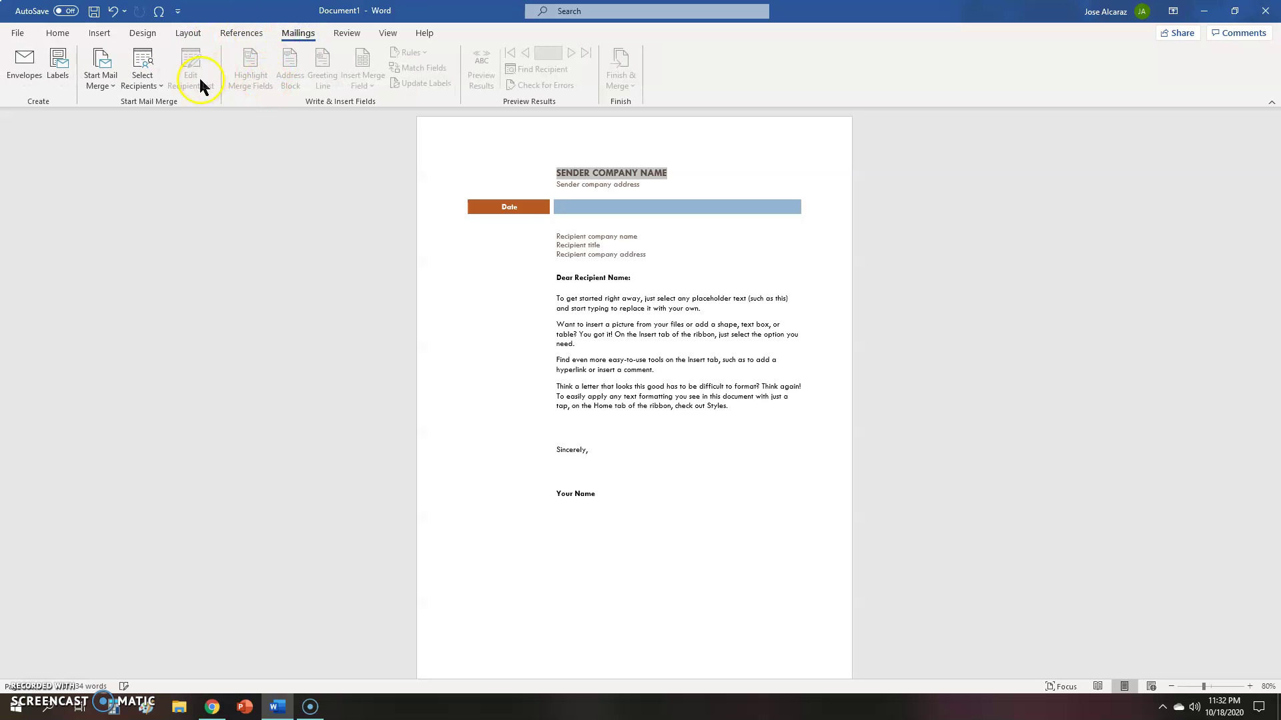